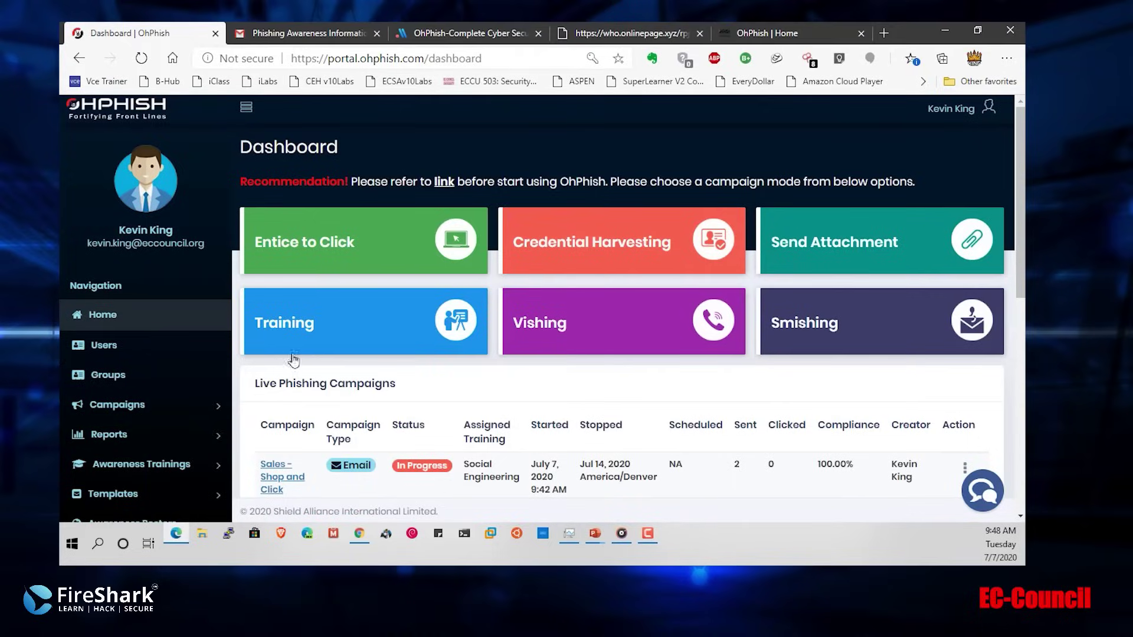
Start a new smishing campaign from the Smishing tile on the dashboard
left_click(852, 336)
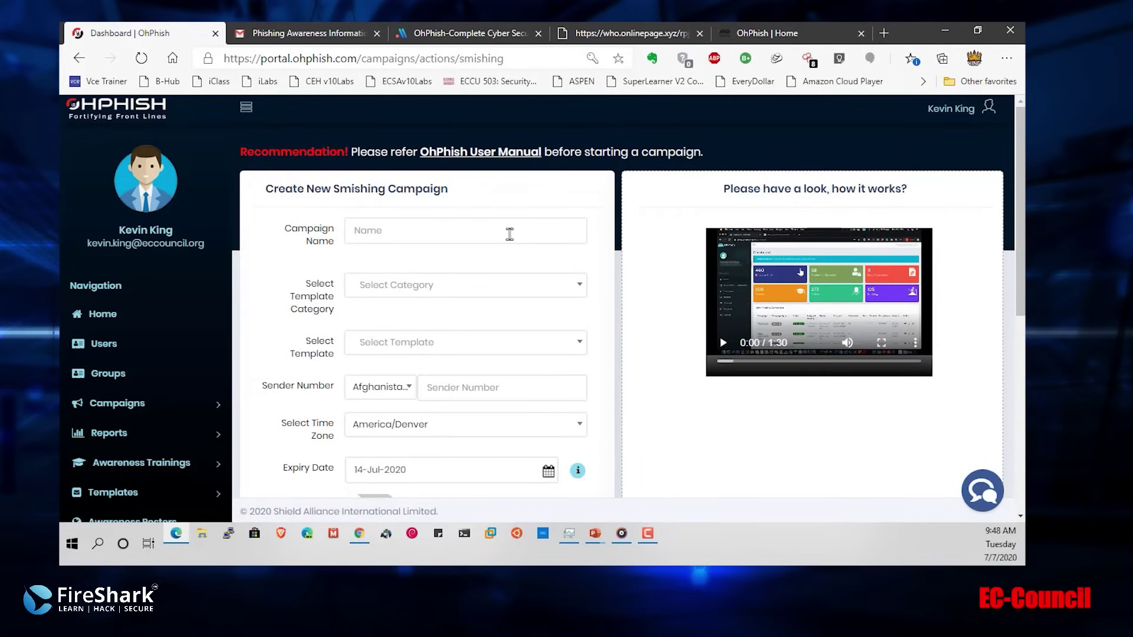
Name the campaign 'Text for COVID', using category Coronavirus/COVID-19 and template COVID19 - Free Mask
left_click(498, 290)
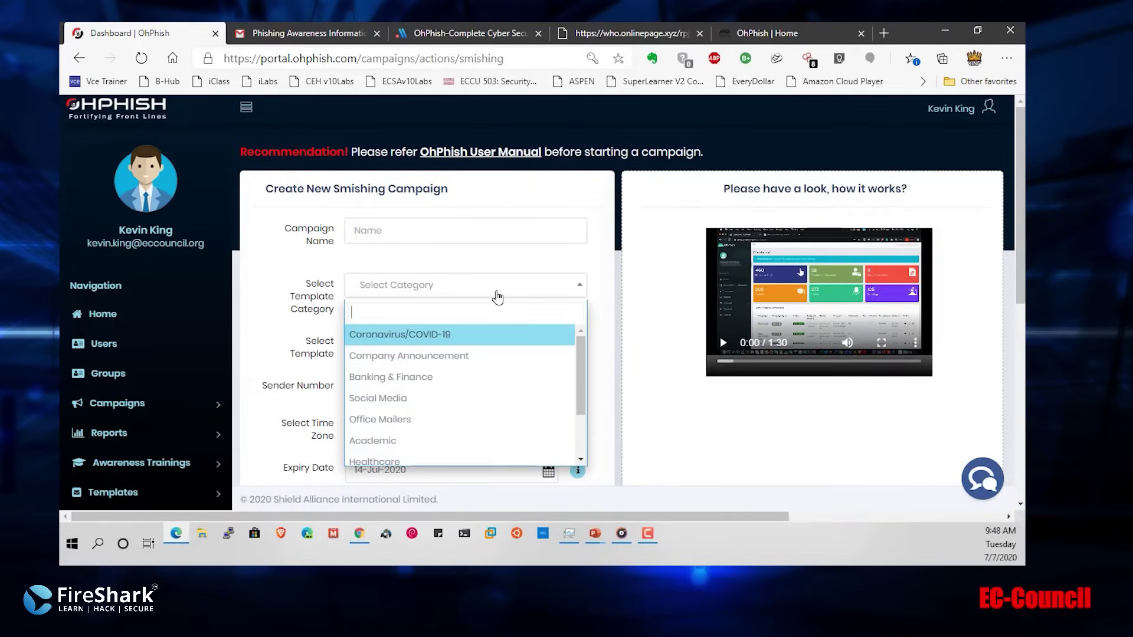
left_click(458, 344)
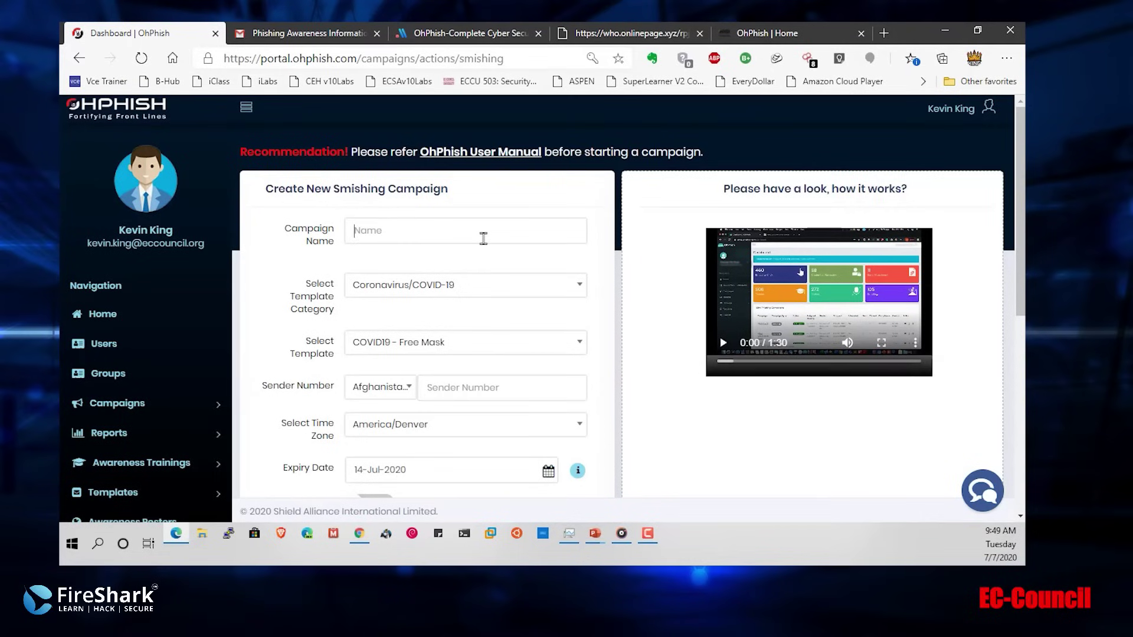
type("Text for COVID")
left_click(579, 347)
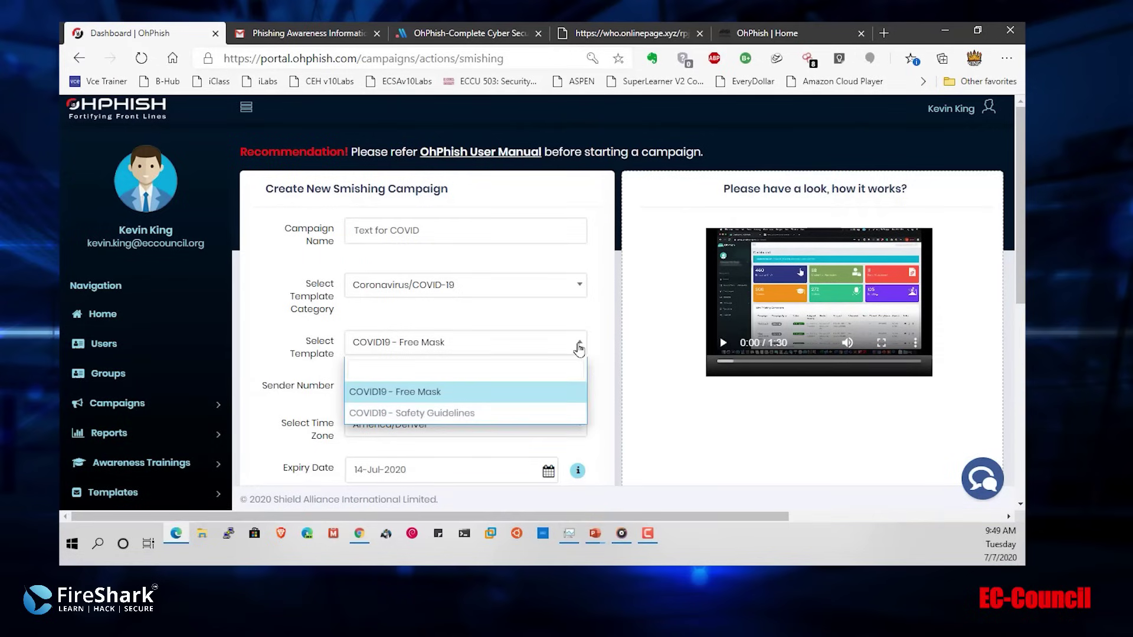
left_click(579, 347)
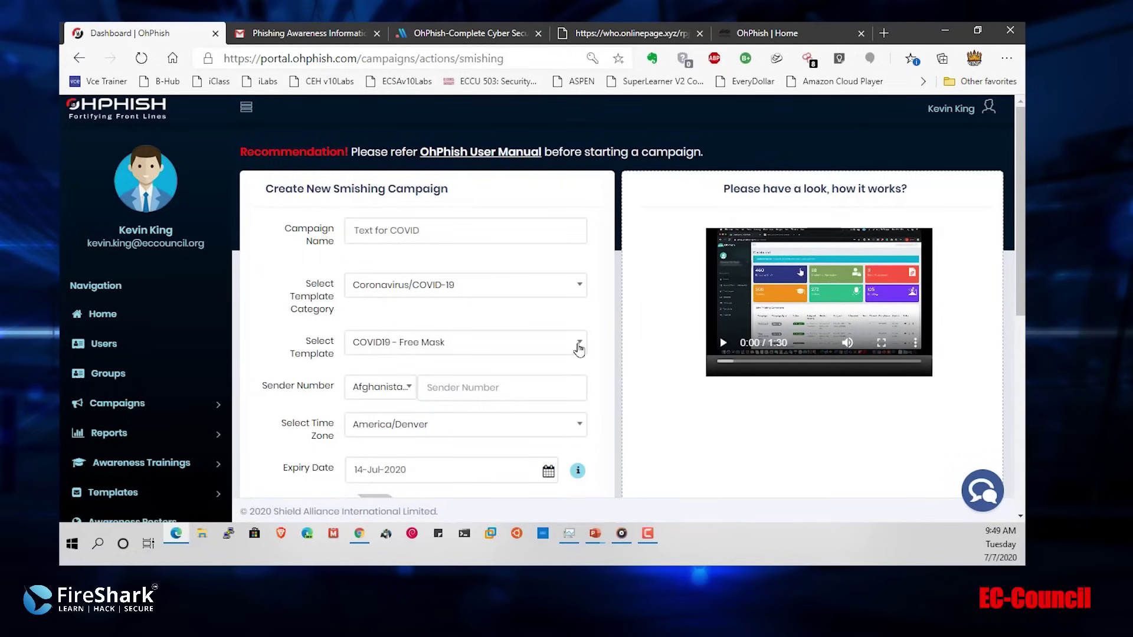
Set the sender country to United States - 1 and pick its only available sender number
left_click(391, 389)
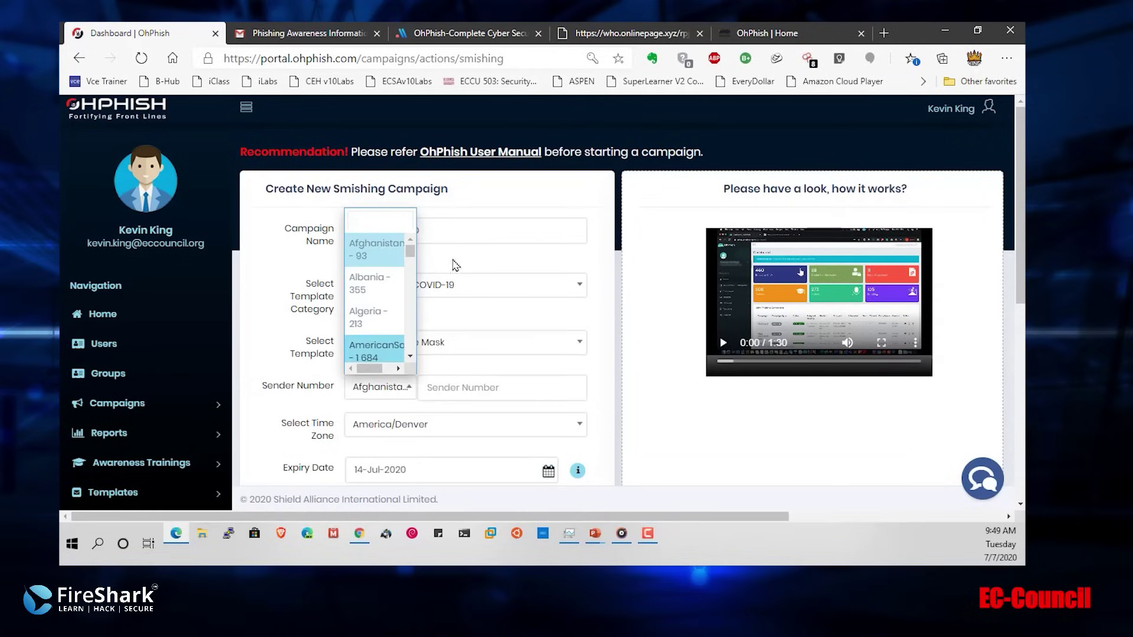
left_click_drag(408, 252, 409, 301)
type("united")
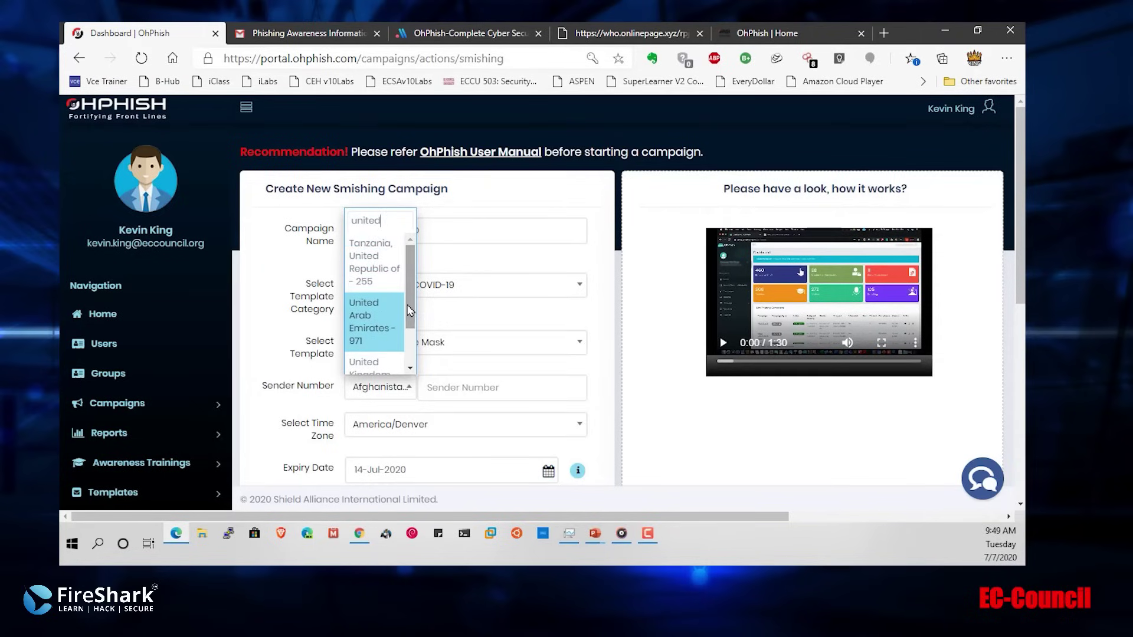
left_click_drag(407, 312, 405, 350)
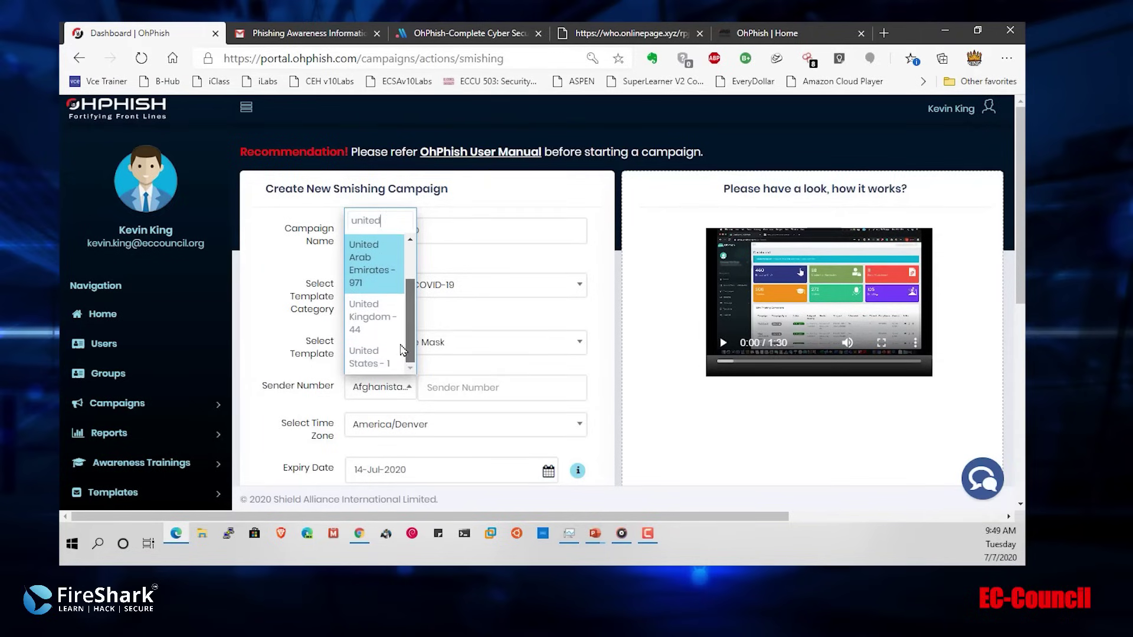
left_click(362, 359)
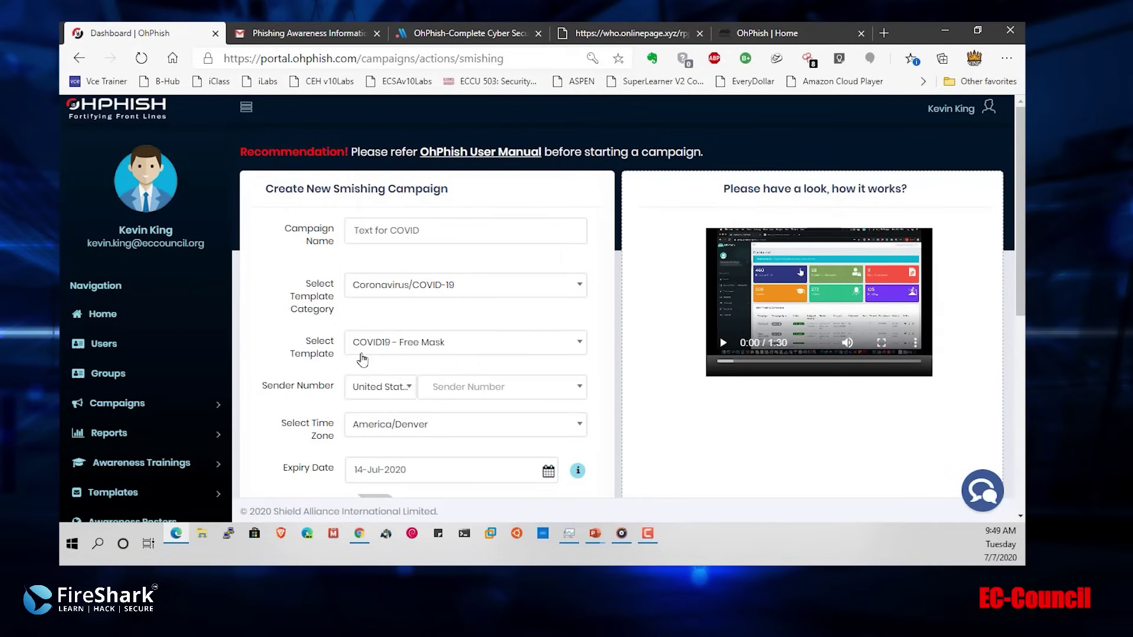
left_click(466, 391)
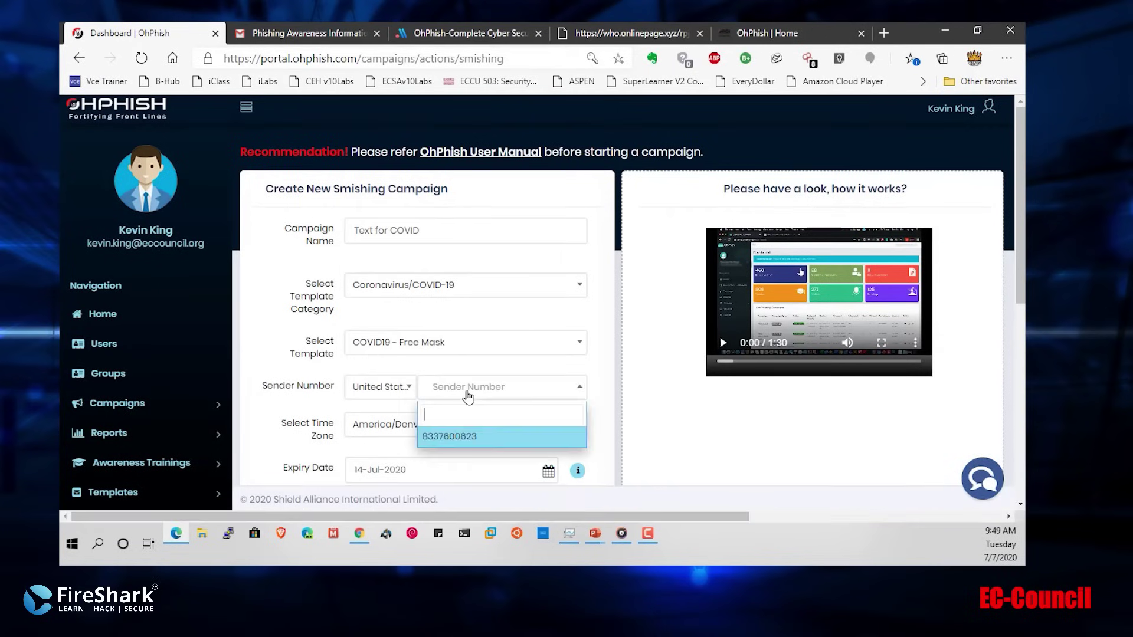
left_click(439, 437)
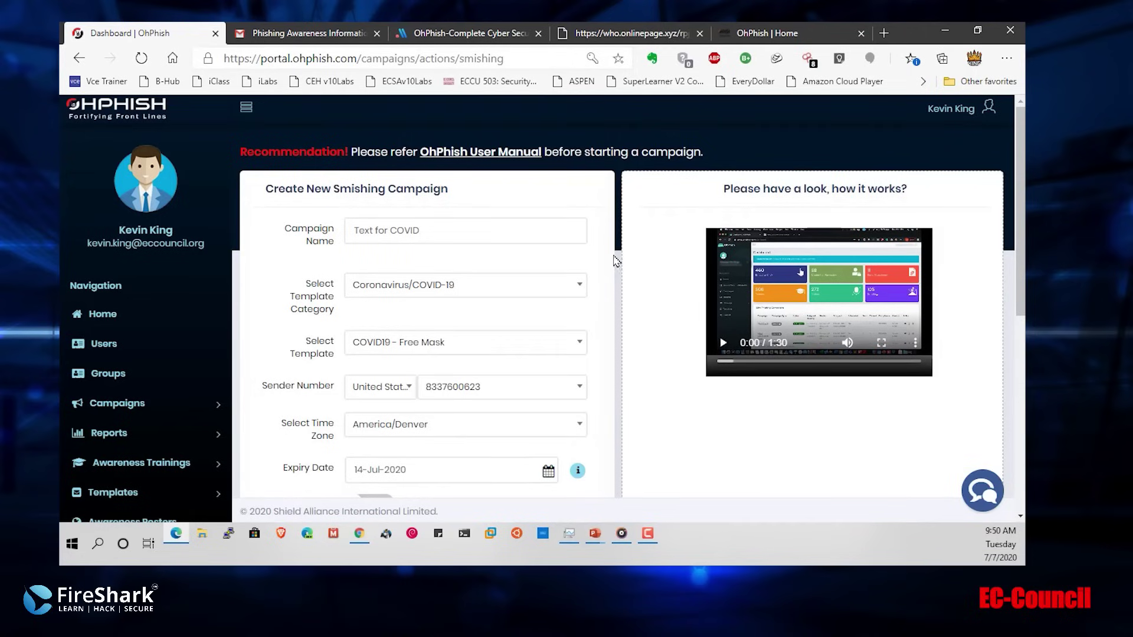
Choose the OhPhish Repository as the source for importing target users
left_click_drag(620, 255, 594, 288)
left_click(593, 287)
scroll(594, 287, "down", 3)
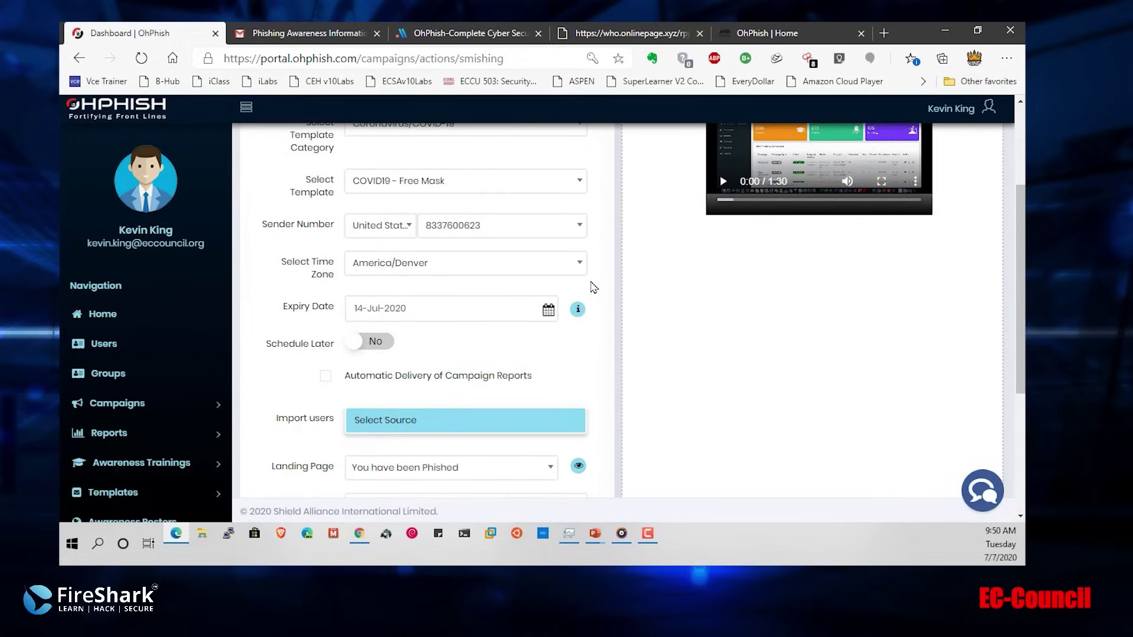
scroll(593, 287, "down", 3)
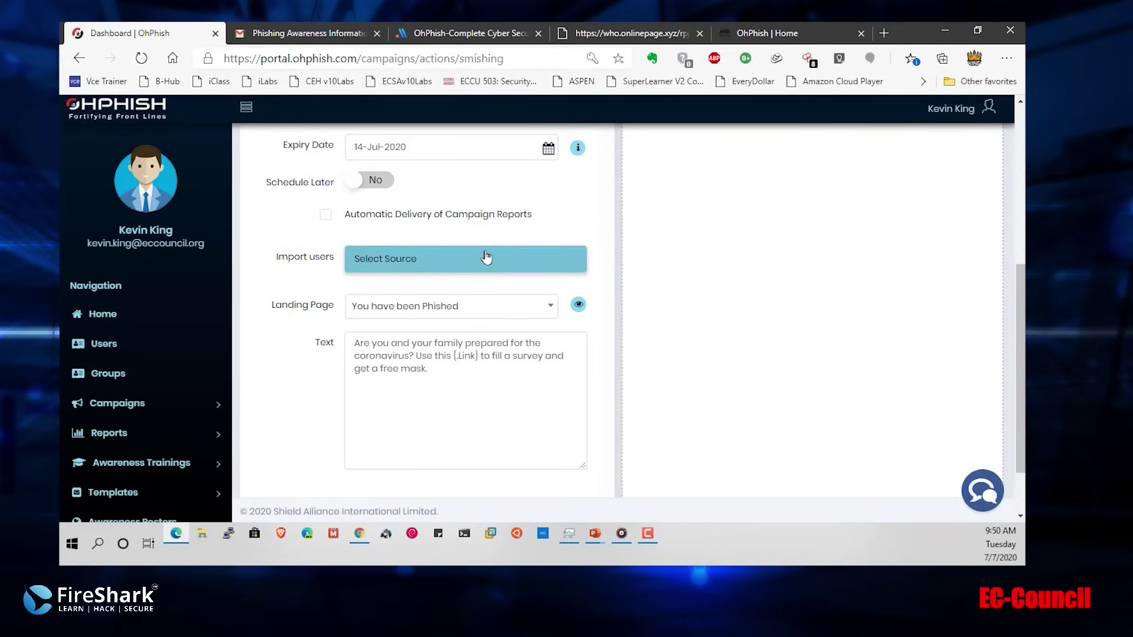
left_click(483, 256)
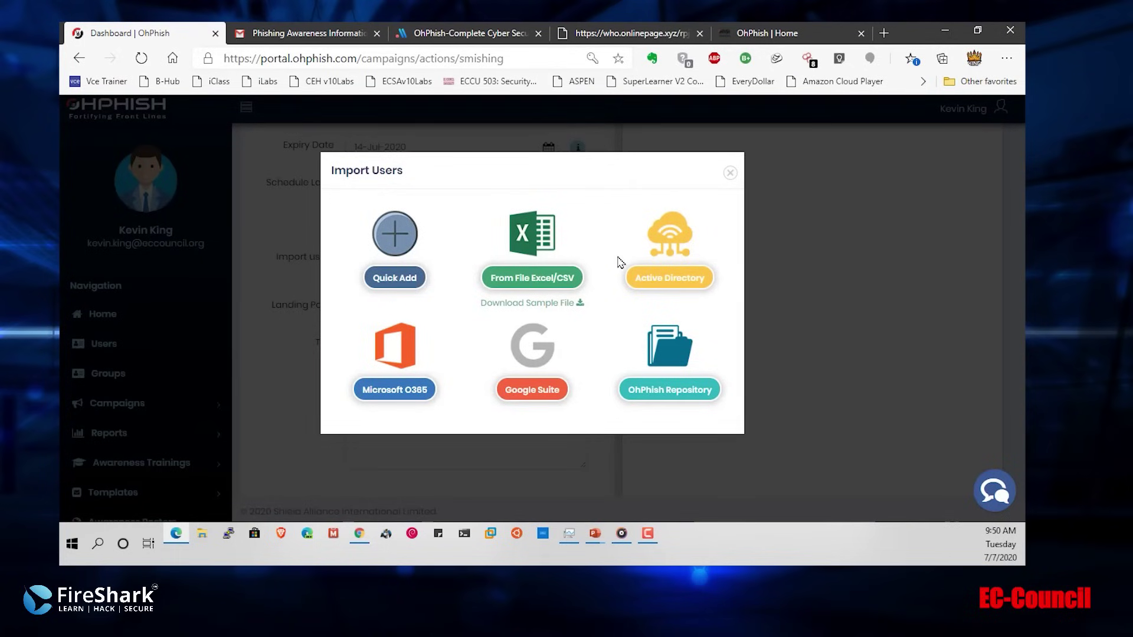
left_click(677, 394)
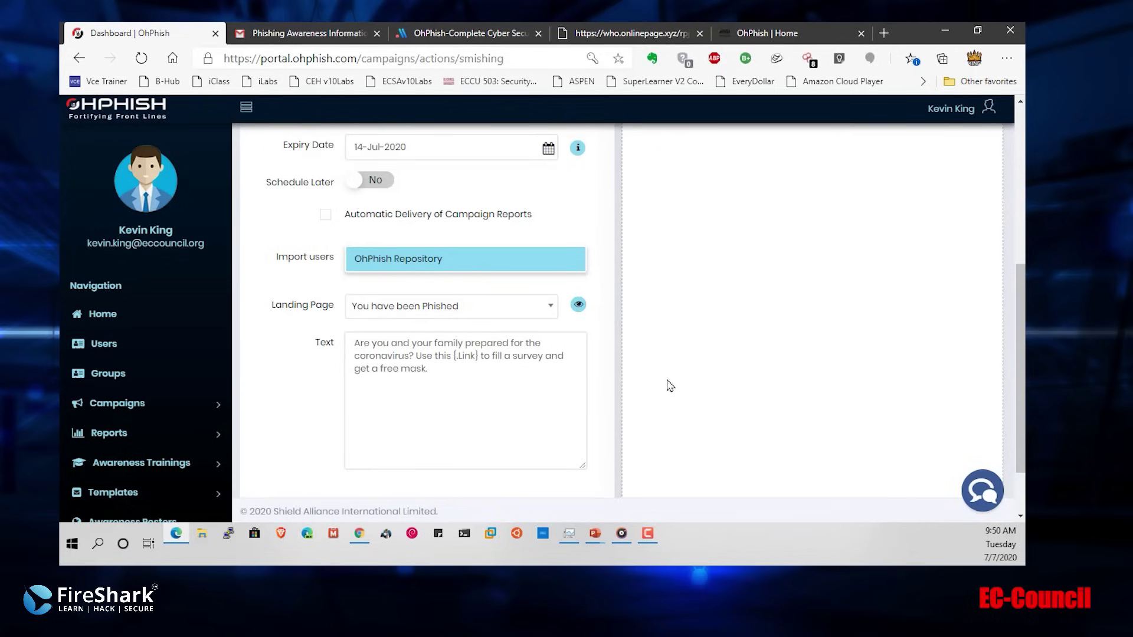
Keep 'You have been Phished' as the landing page and bring back the user import choices
left_click(549, 311)
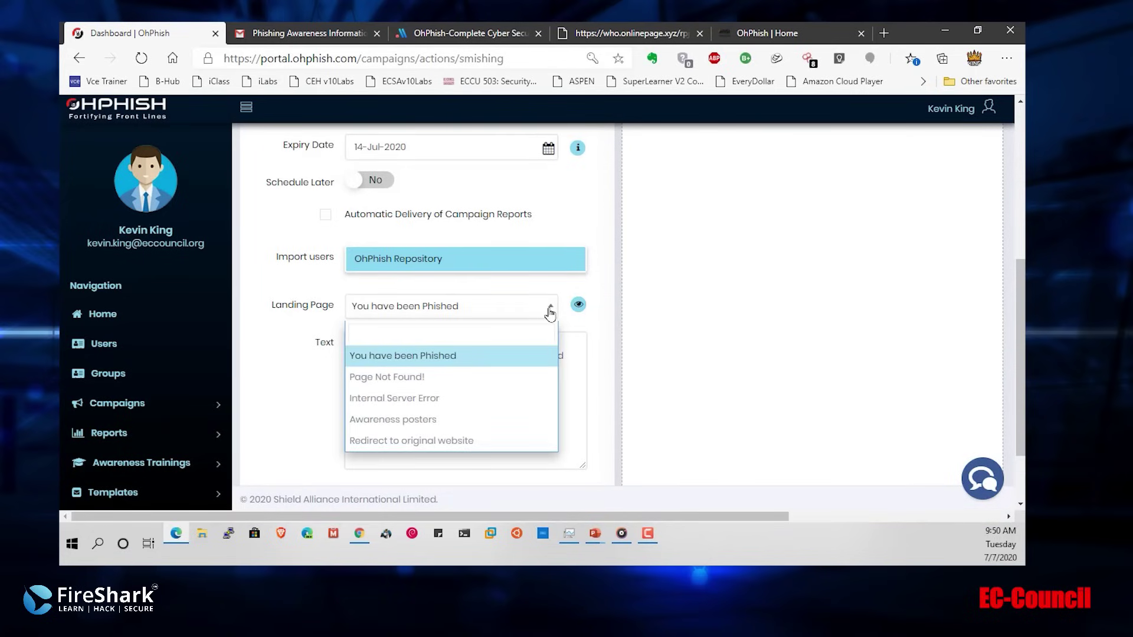
left_click(548, 312)
left_click(531, 263)
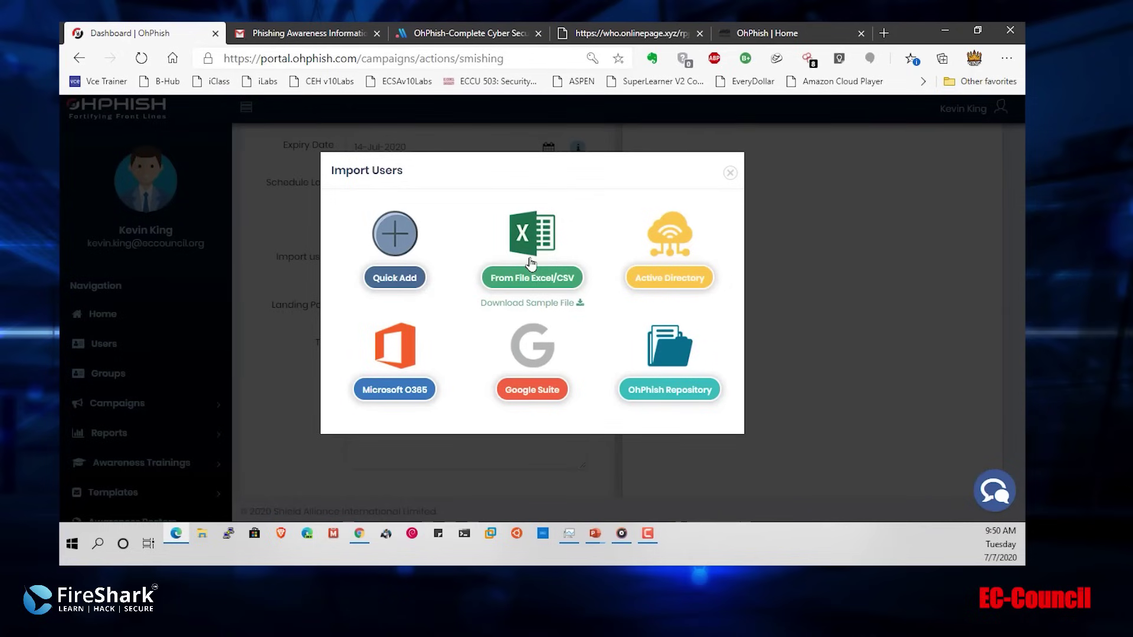
Quick Add an employee, entering their full name and a United States mobile number
left_click(397, 274)
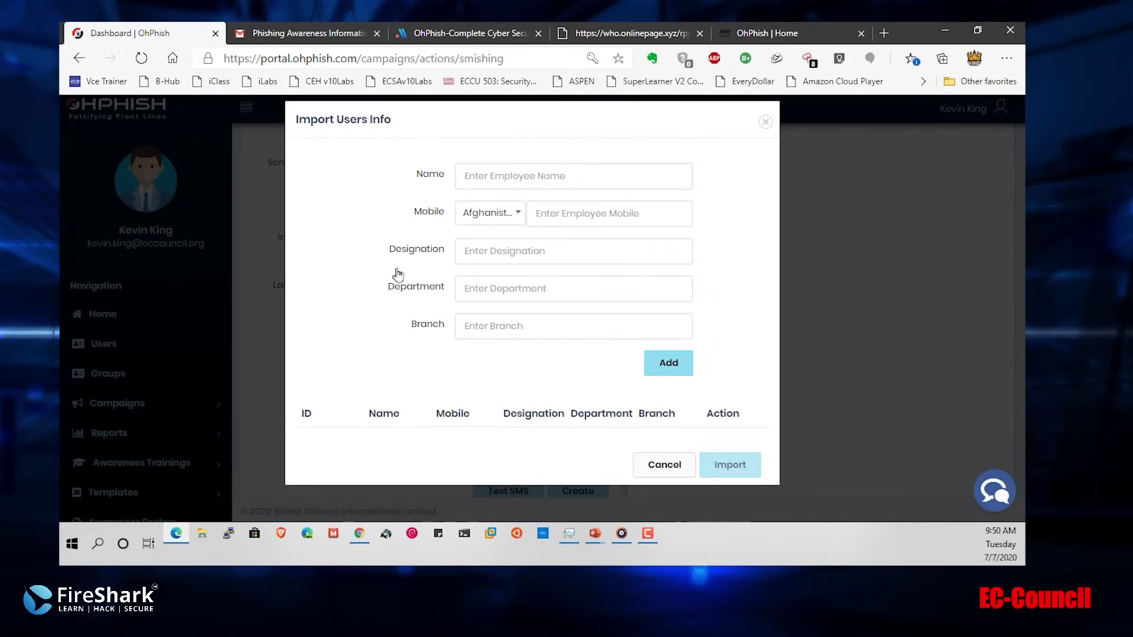
left_click(503, 176)
type("Fre")
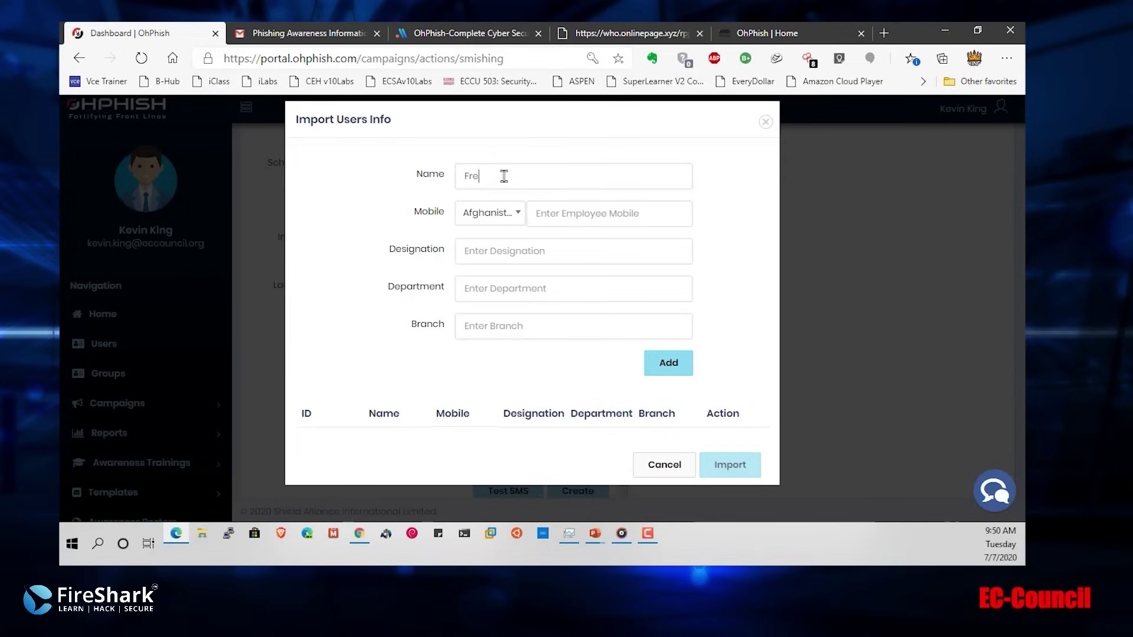
type("ddy Klicksit")
left_click(512, 214)
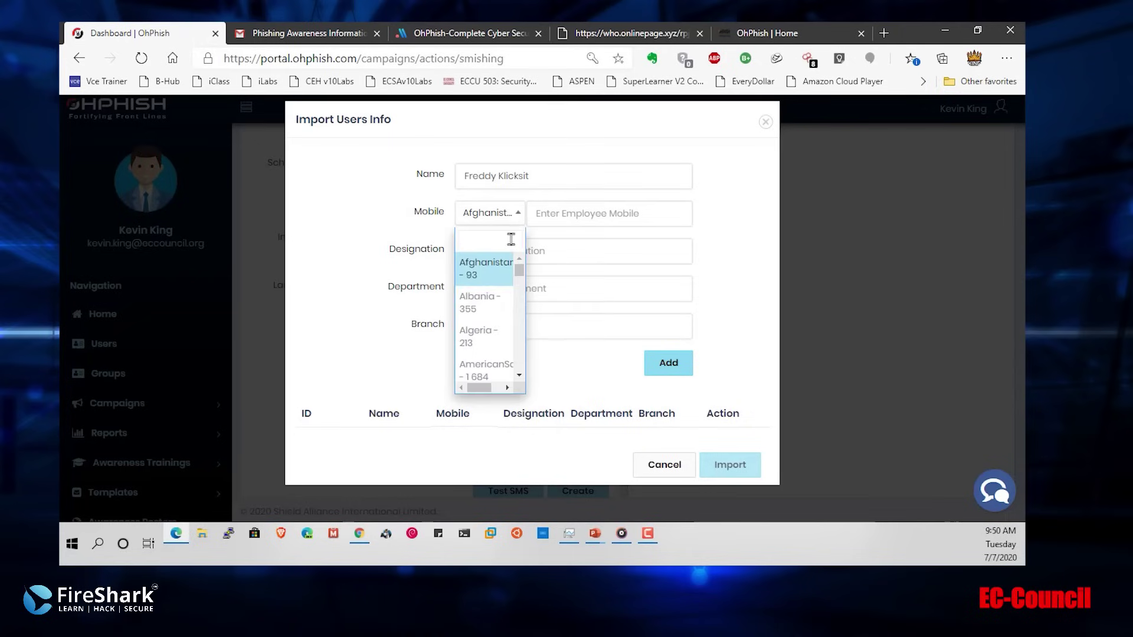
type("united st")
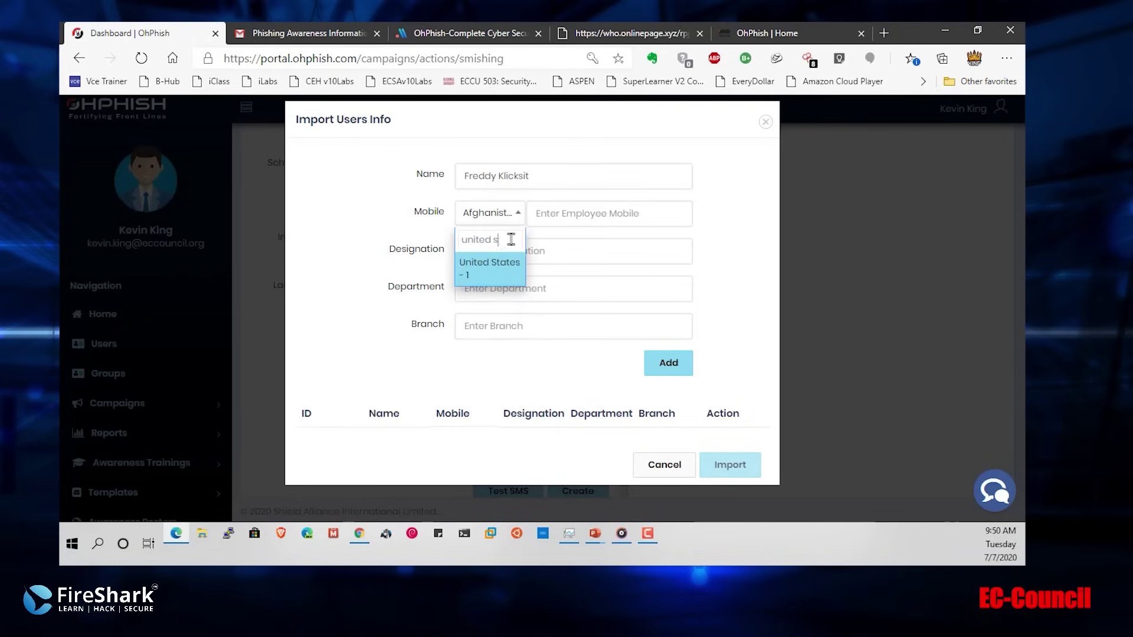
left_click(489, 277)
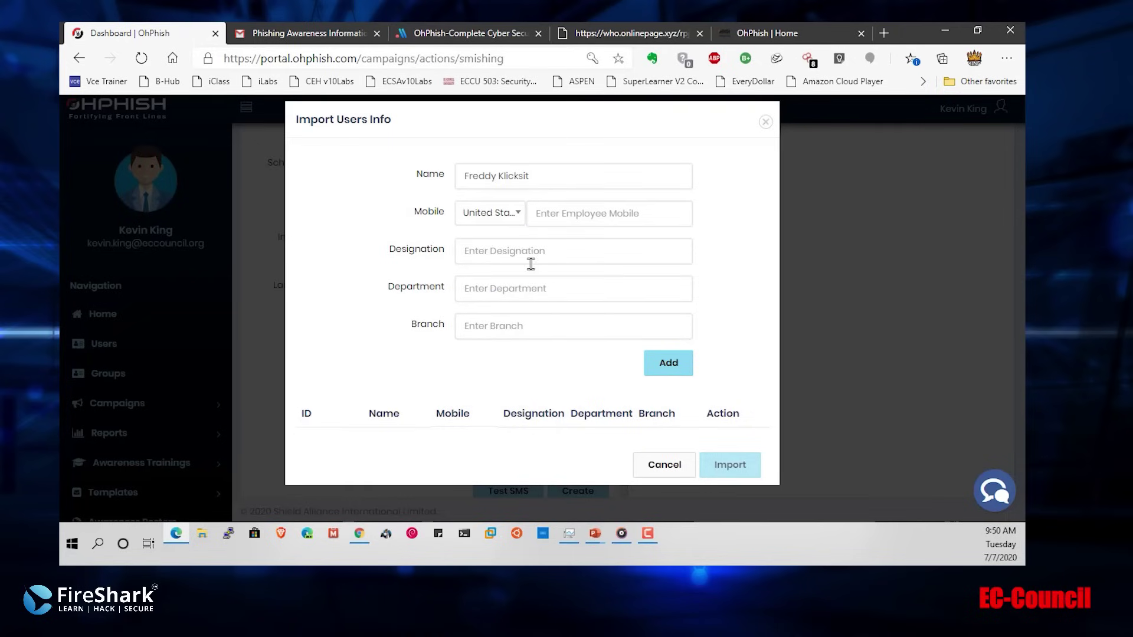
left_click(586, 213)
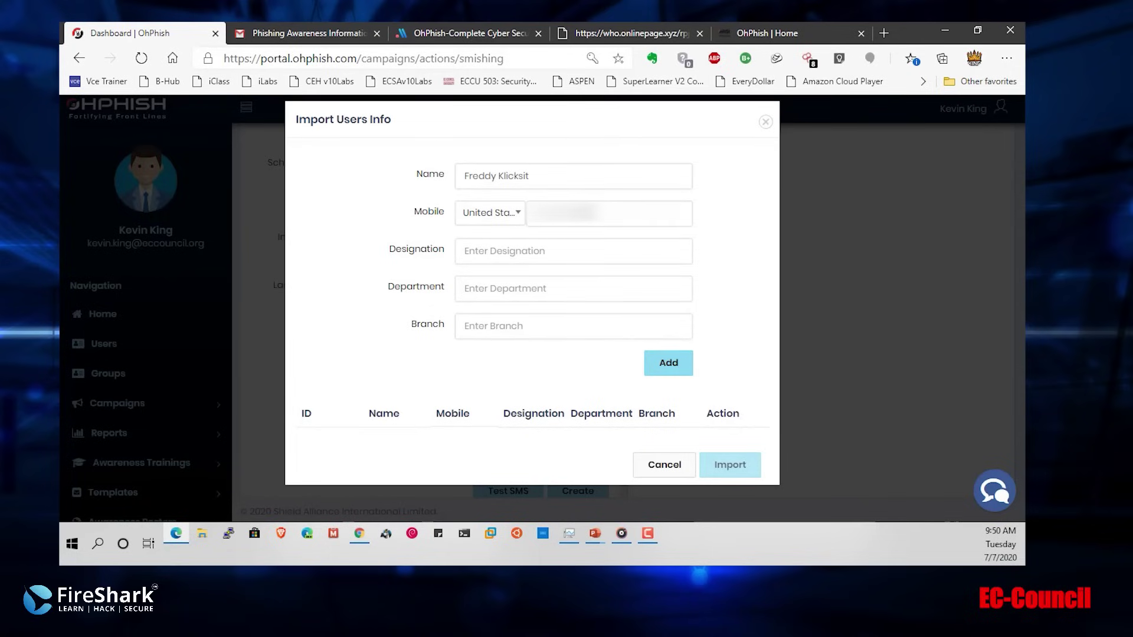
Give the employee designation Mailroom Clerk, department Mailroom, branch West, and import them
left_click(565, 253)
type("Mailroom ClerkMailroom")
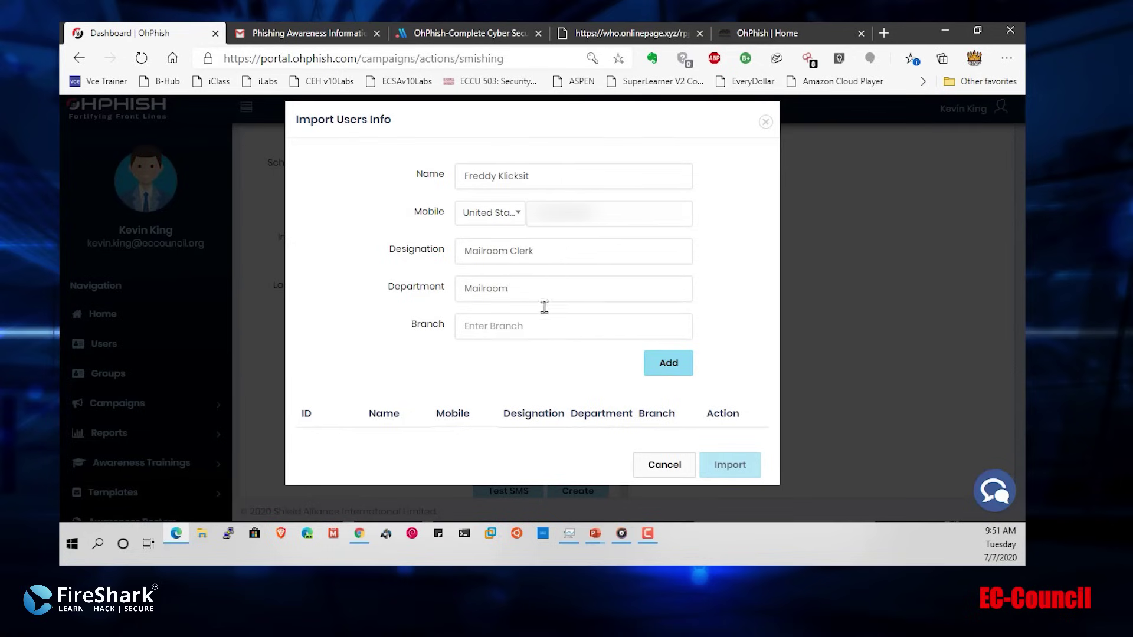
left_click(528, 326)
type("West")
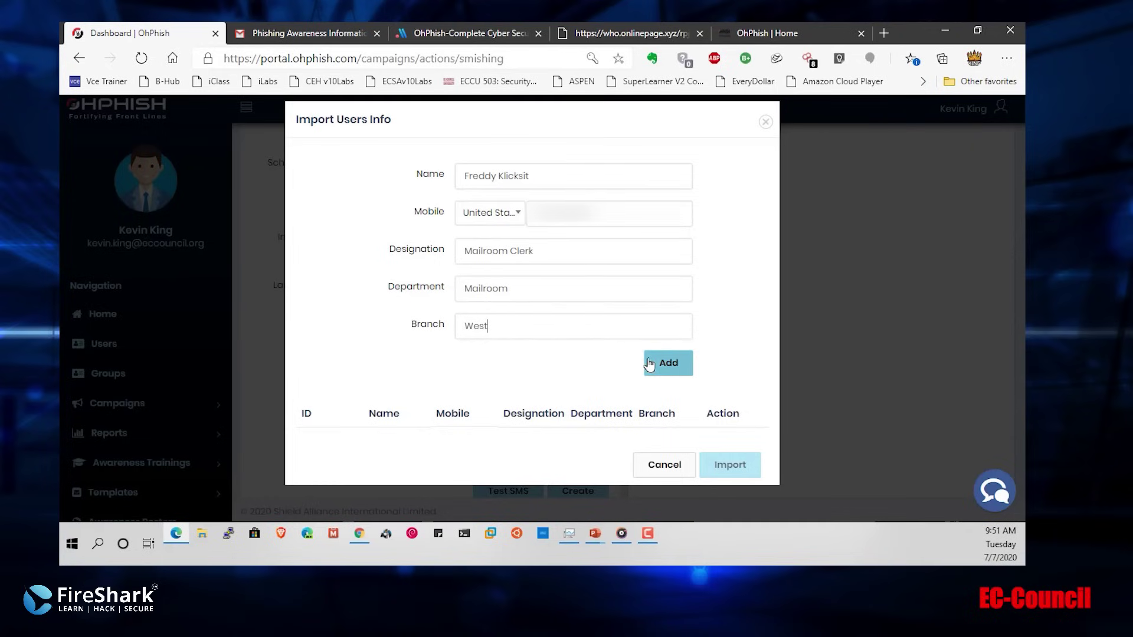
left_click(686, 372)
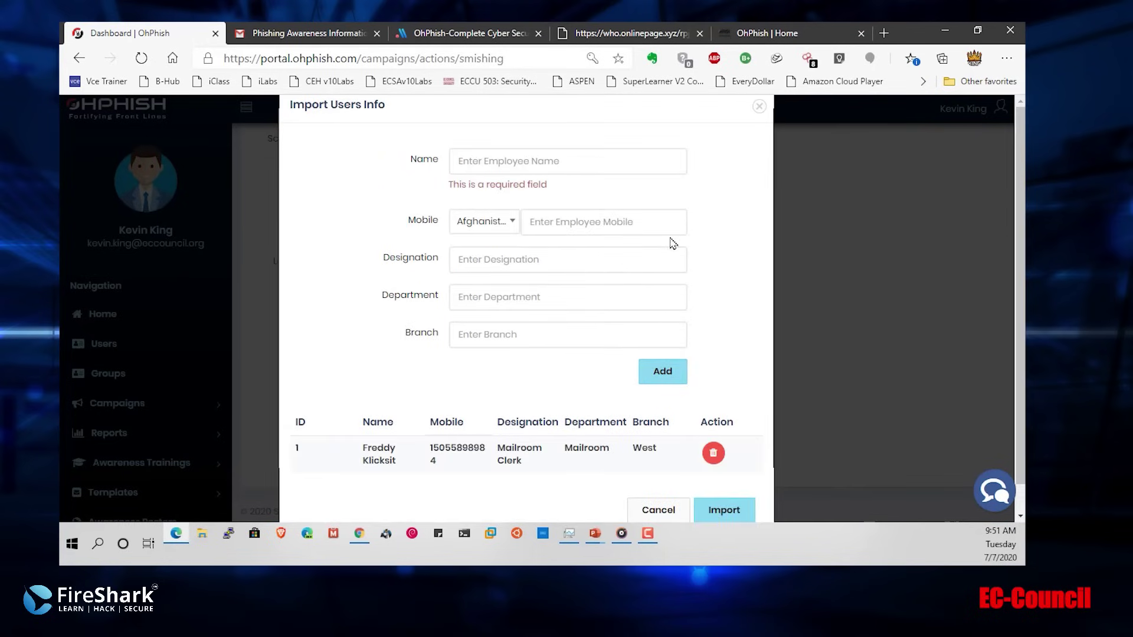
left_click(725, 511)
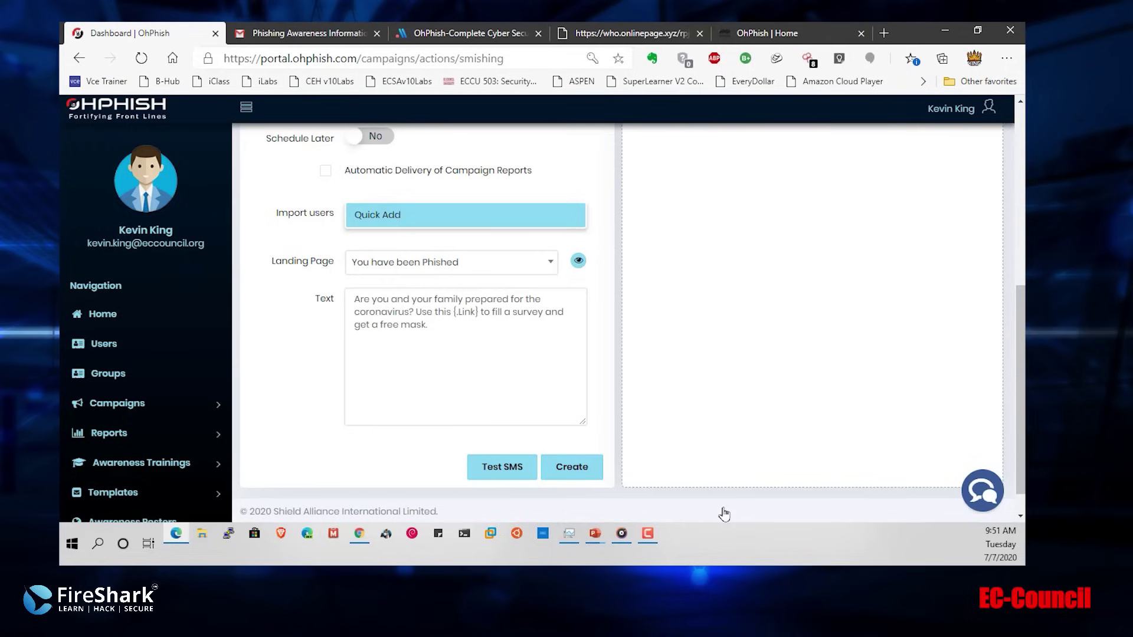
Create the campaign and acknowledge the 'Campaign has been successfully initiated' alert
left_click(573, 470)
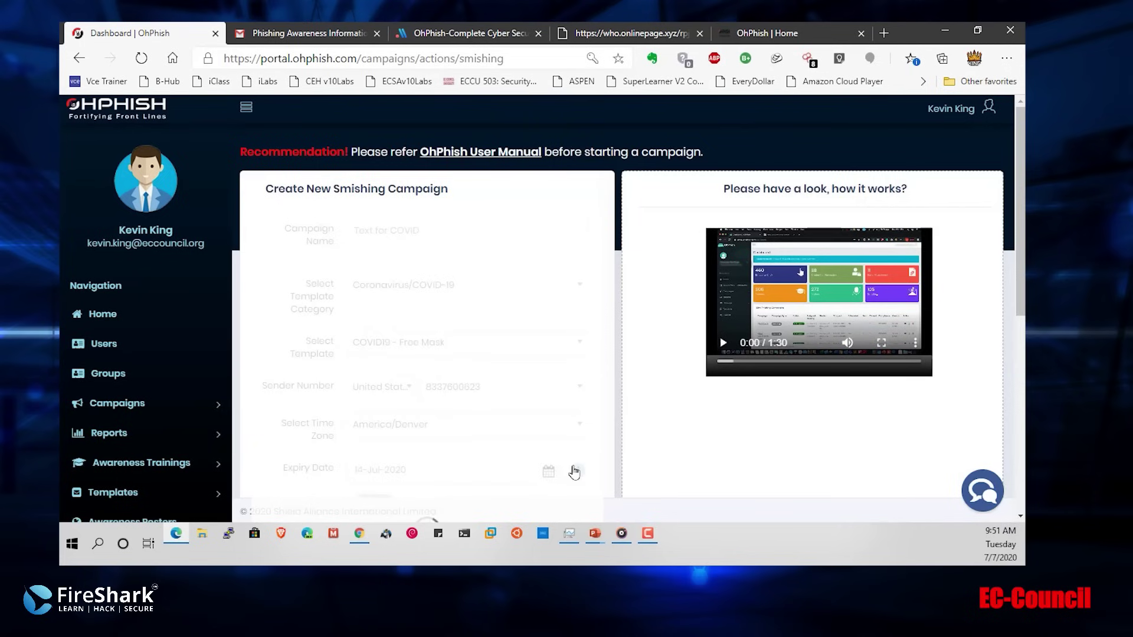
mouse_move(574, 472)
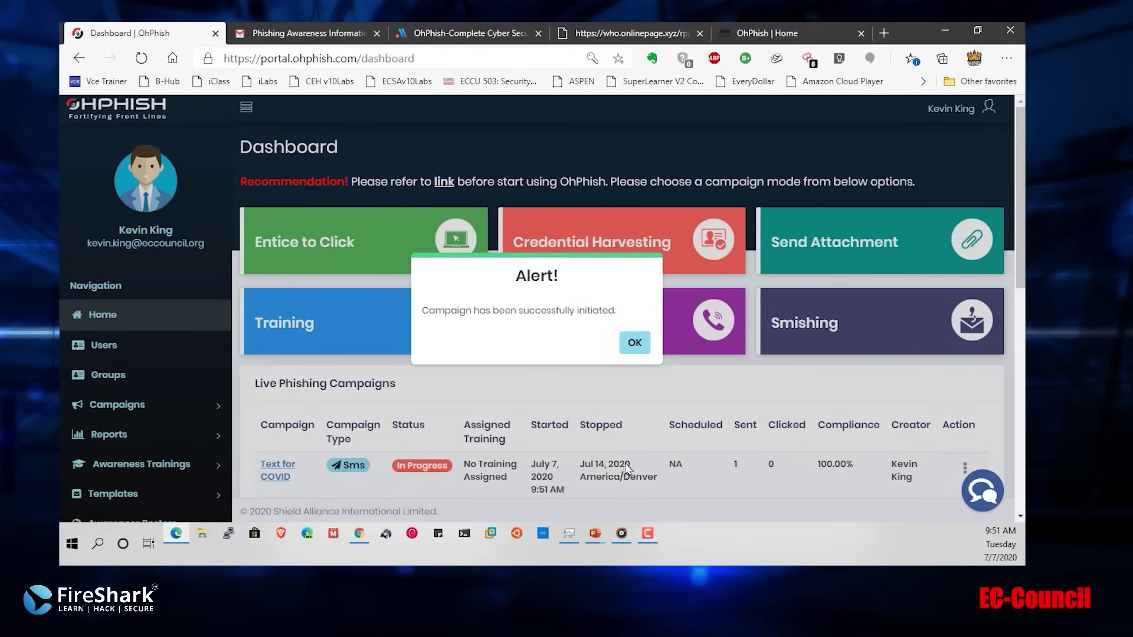
left_click(640, 352)
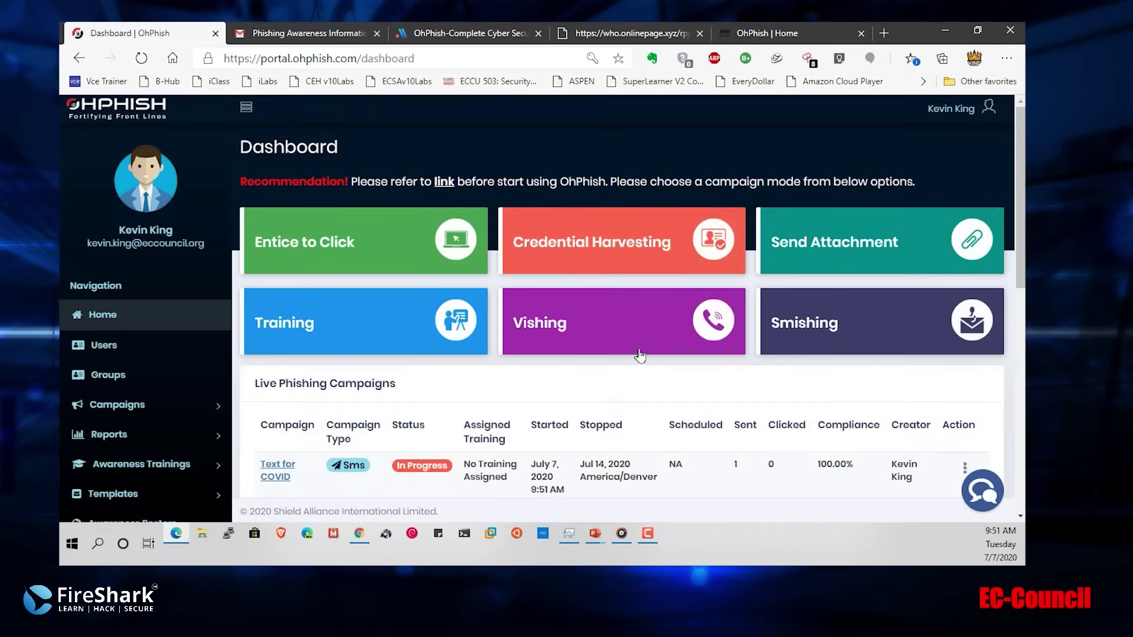